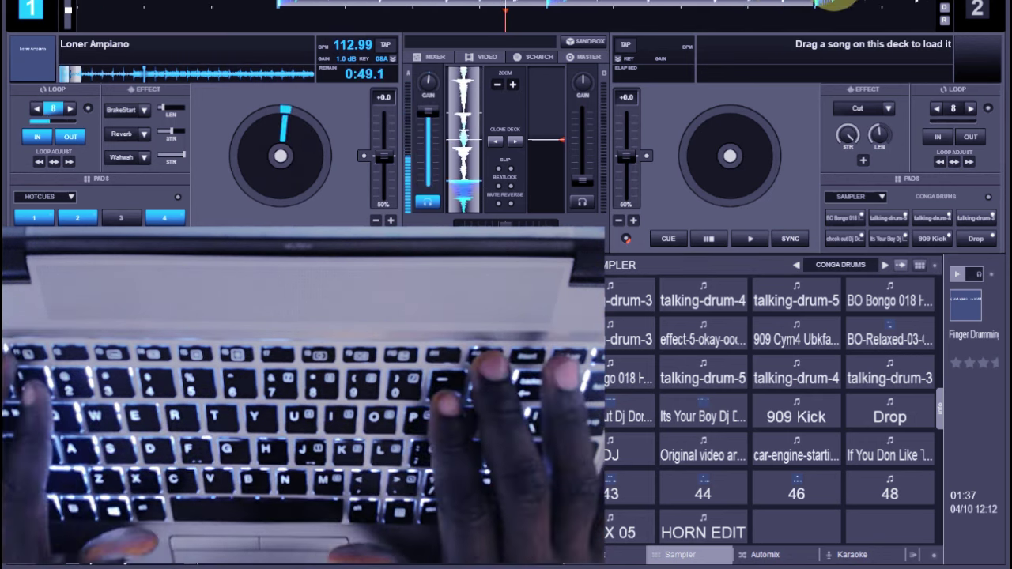
# Step: Perform a finger-drumming pattern with the talking-drum-4 and 909 Cym4 samples over the looped Loner Ampiano track
pyautogui.press('=')
pyautogui.press('1')
pyautogui.press('-')
pyautogui.press('1')
pyautogui.press('=')
pyautogui.press('-')
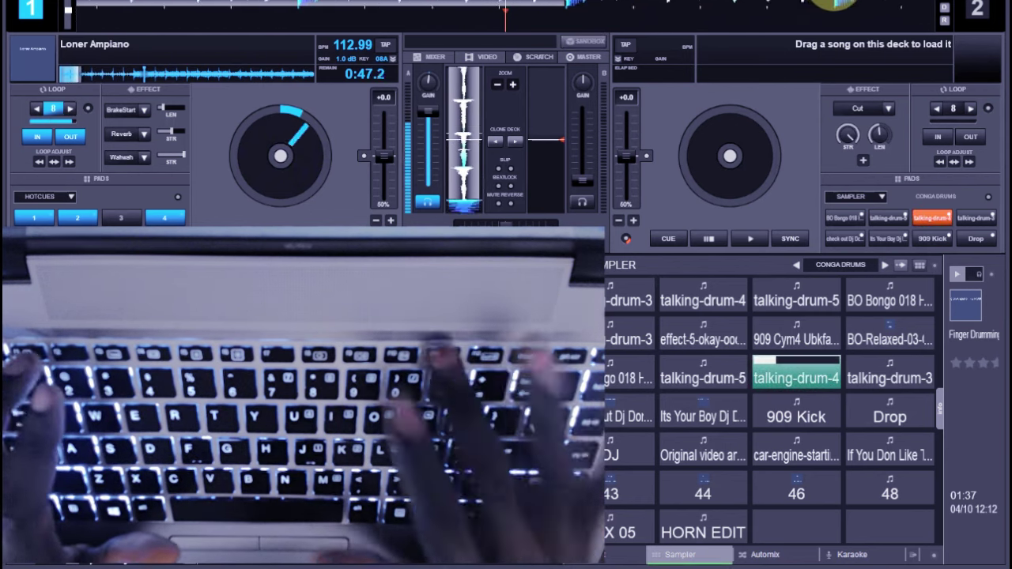
pyautogui.press('=')
pyautogui.press('1')
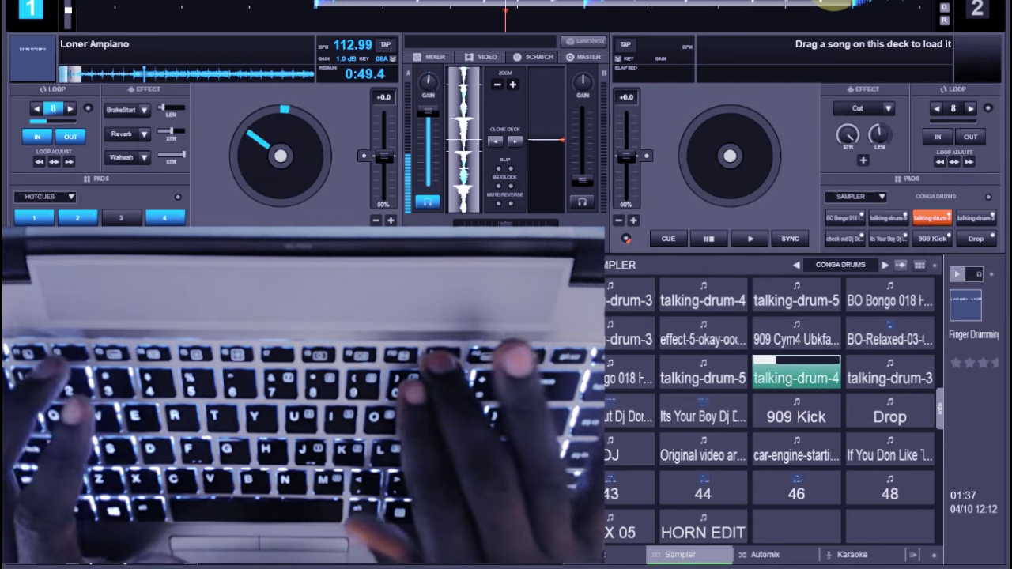
pyautogui.press('-')
pyautogui.press('2')
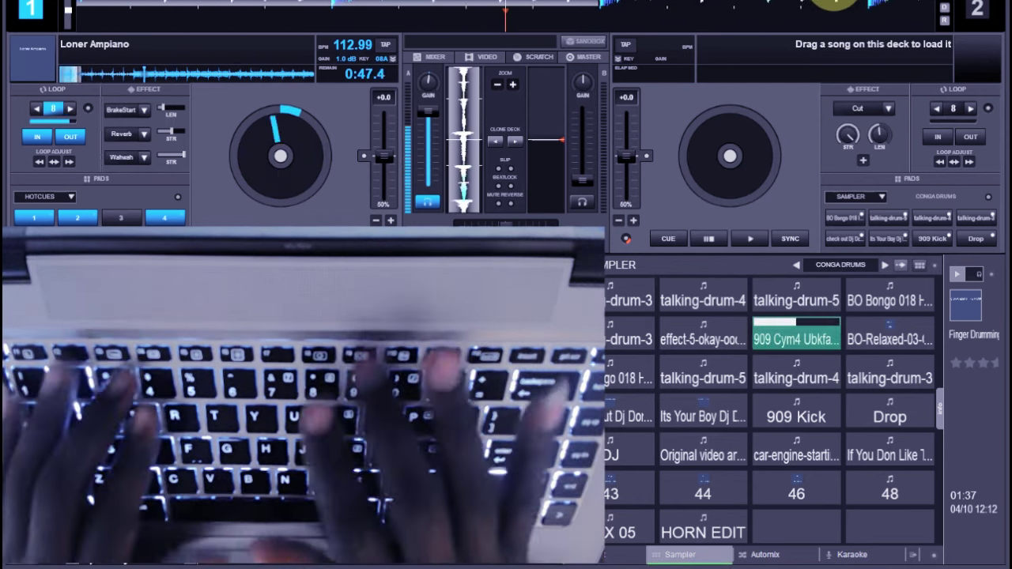
# Step: Play alternating BO Bongo 018 and BO-Relaxed-03 sample hits over the Loner Ampiano loop
pyautogui.press('BackSpace')
pyautogui.press('8')
pyautogui.press('3')
pyautogui.press('8')
pyautogui.press('3')
pyautogui.press('8')
pyautogui.press('3')
pyautogui.press('8')
pyautogui.press('3')
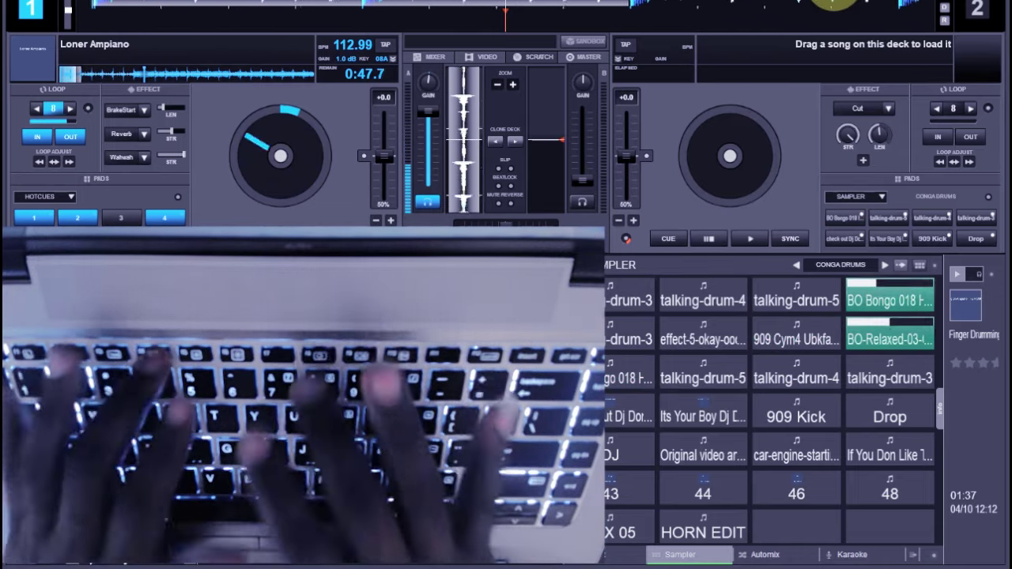
# Step: Vary the drum pattern with layered BO Bongo 018 and talking-drum-5 sample hits
pyautogui.press('8')
pyautogui.press('3')
pyautogui.press('BackSpace')
pyautogui.press('BackSpace')
pyautogui.press('8')
pyautogui.press('BackSpace')
pyautogui.press('BackSpace')
pyautogui.press('0')
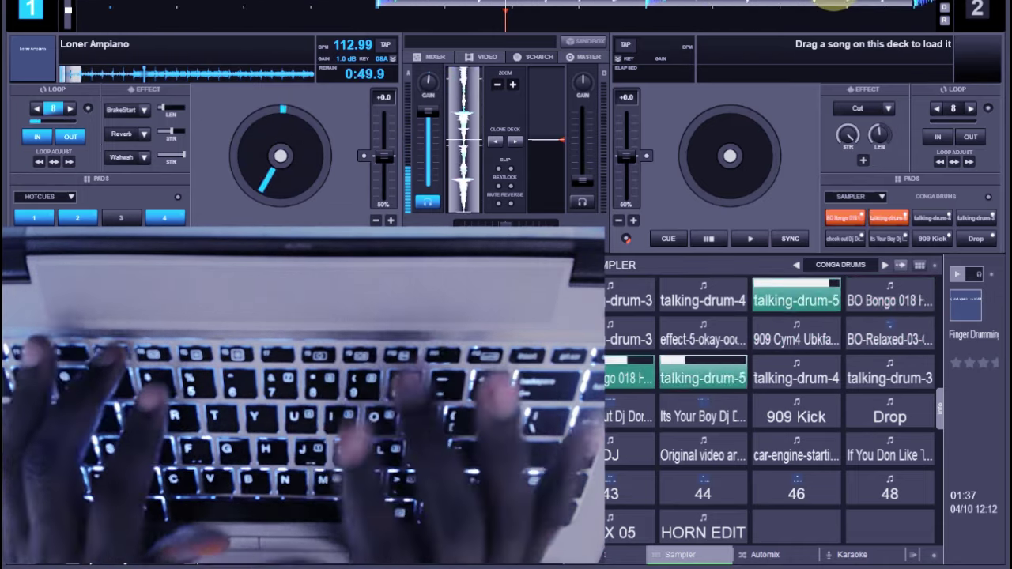
# Step: Finish the drumming with rapid alternating sample hits and move Loner Ampiano to its further looped section
pyautogui.press('8')
pyautogui.press('3')
pyautogui.press('0')
pyautogui.press('8')
pyautogui.press('3')
pyautogui.press('0')
pyautogui.press('3')
pyautogui.press('8')
pyautogui.press('3')
pyautogui.press('8')
pyautogui.press('8')
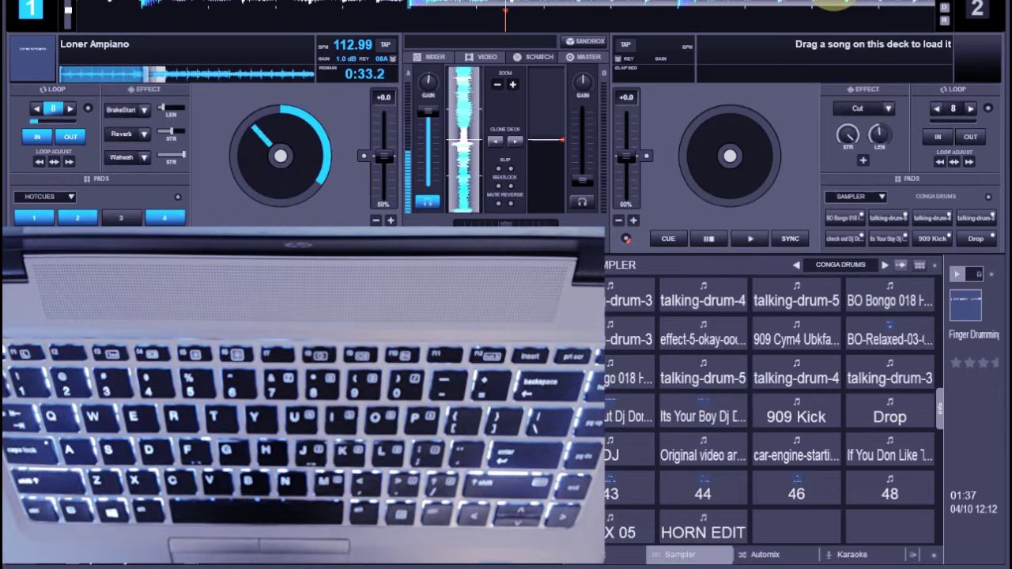
# Step: Play the Loner Ampiano loop on deck 1 at low volume, pause it and examine its waveform
pyautogui.press('6')
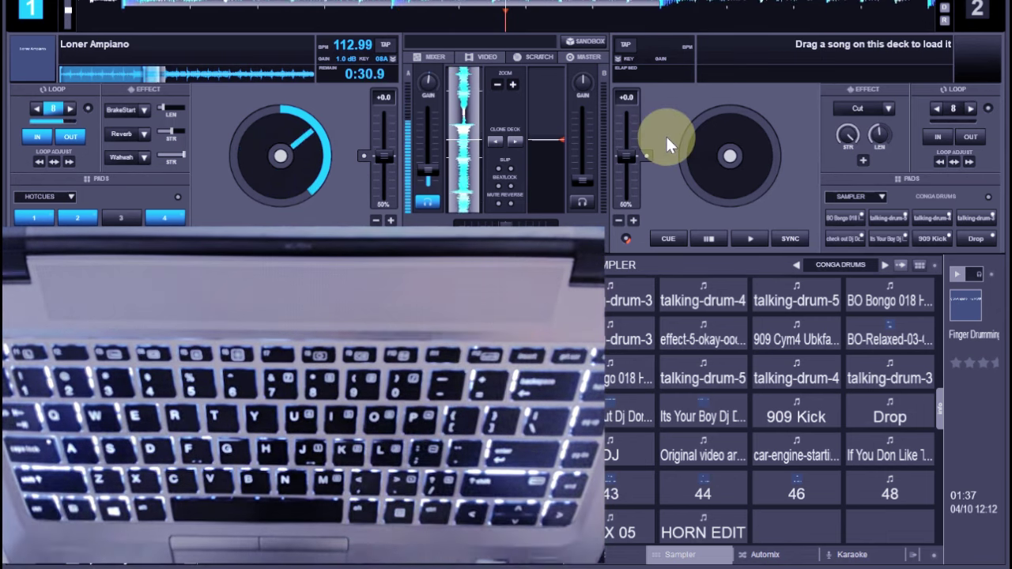
pyautogui.press('1')
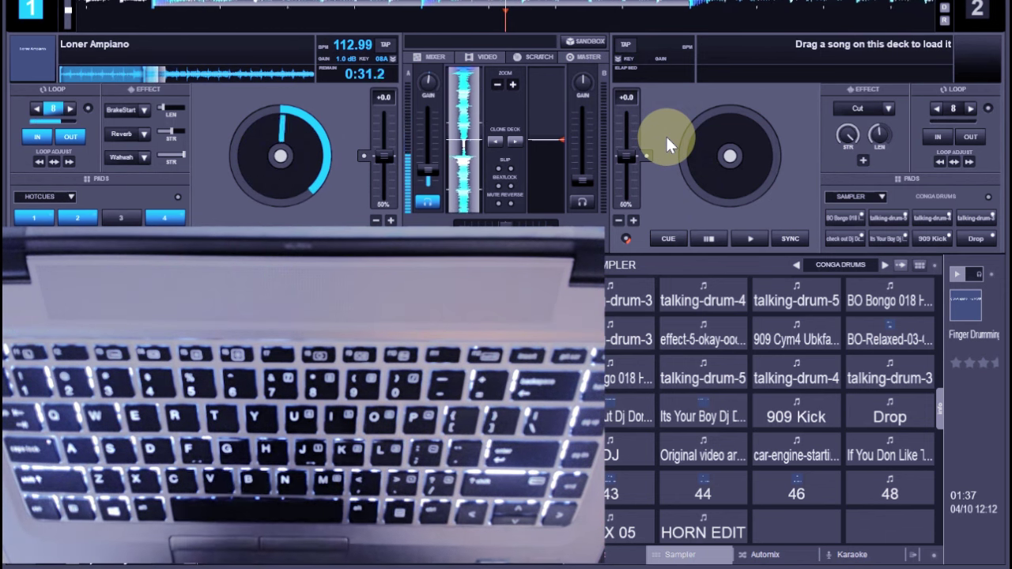
pyautogui.press('1')
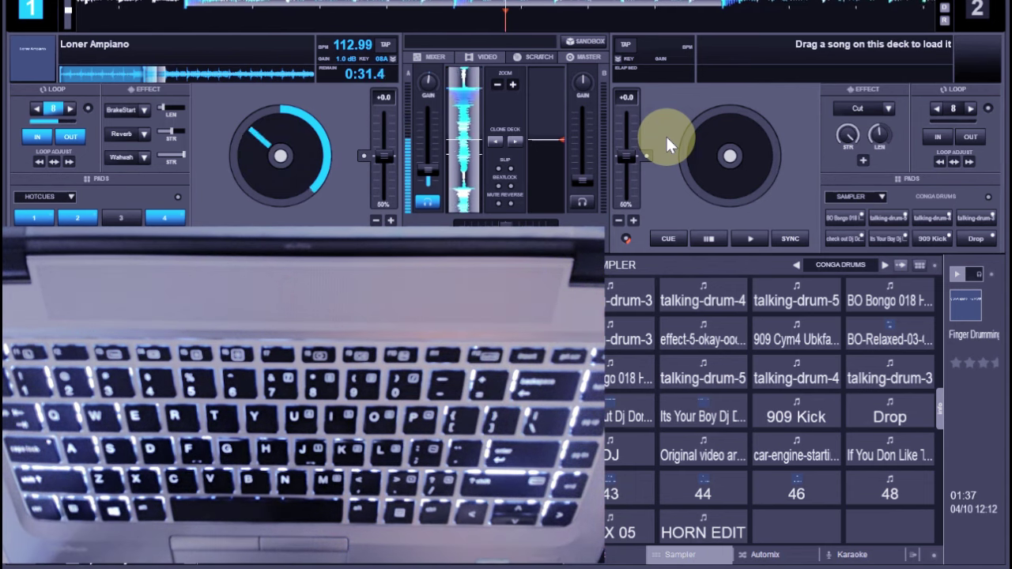
pyautogui.press('1')
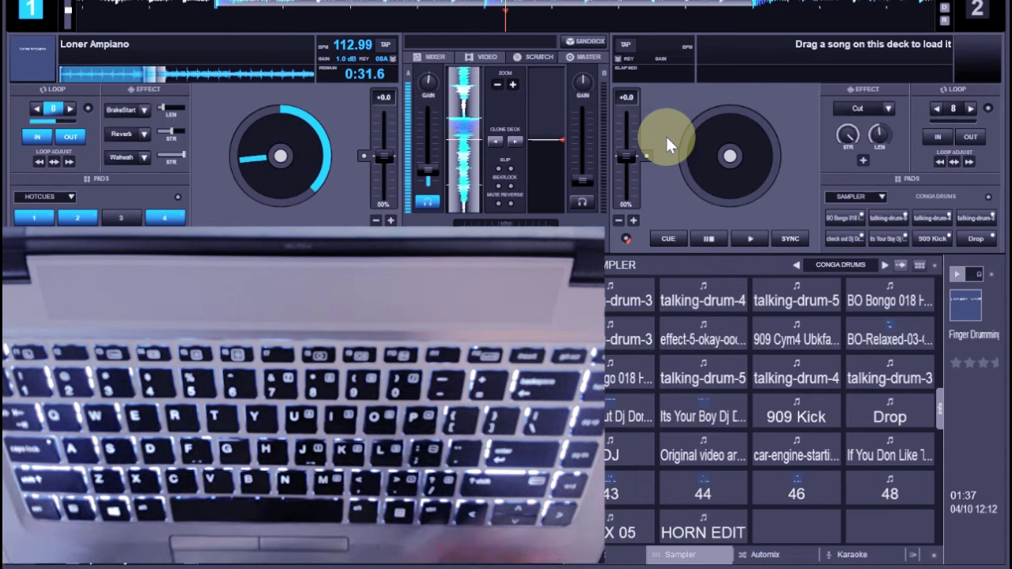
pyautogui.press('1')
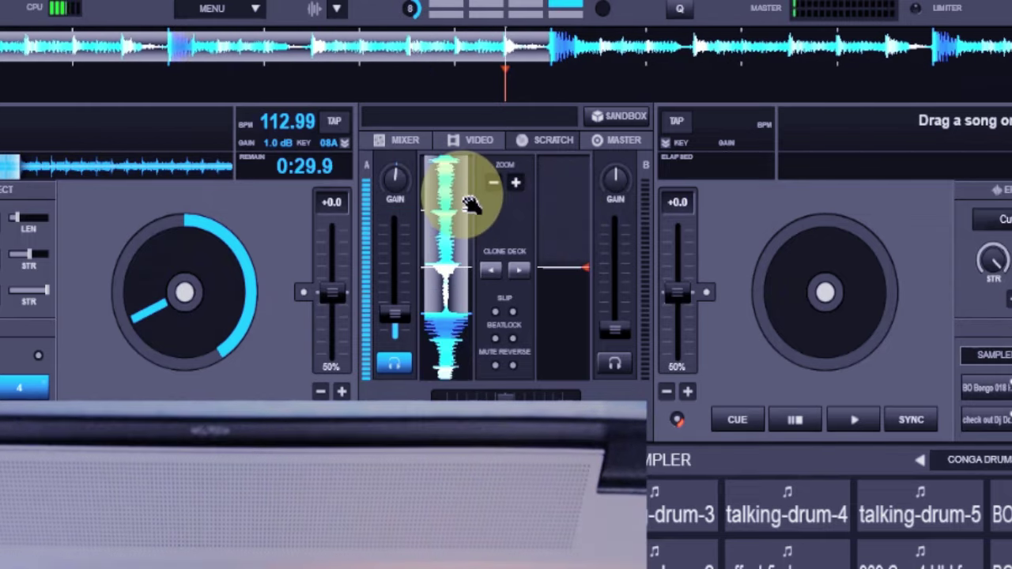
pyautogui.press('1')
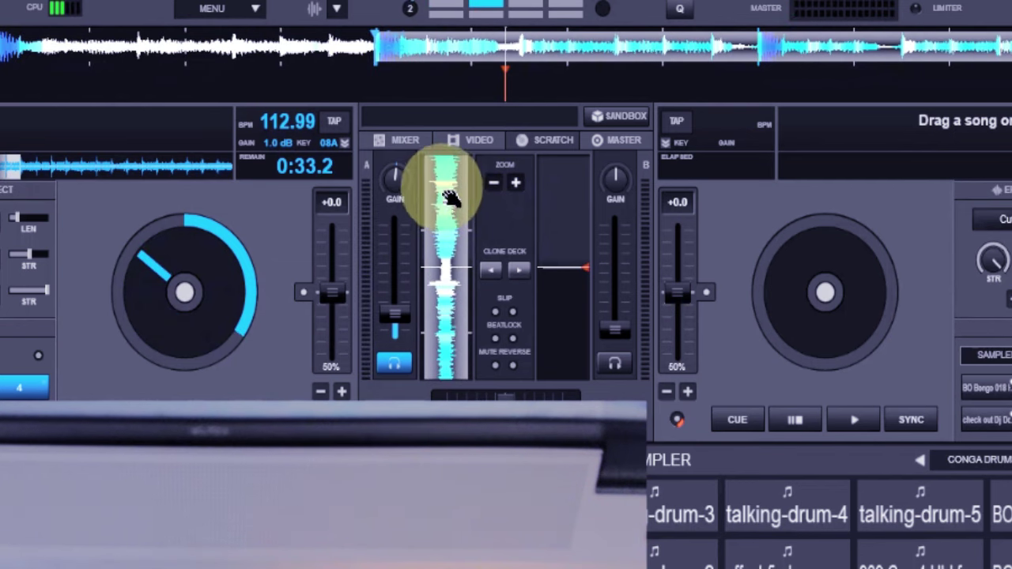
pyautogui.moveTo(449, 197); pyautogui.dragTo(445, 232)
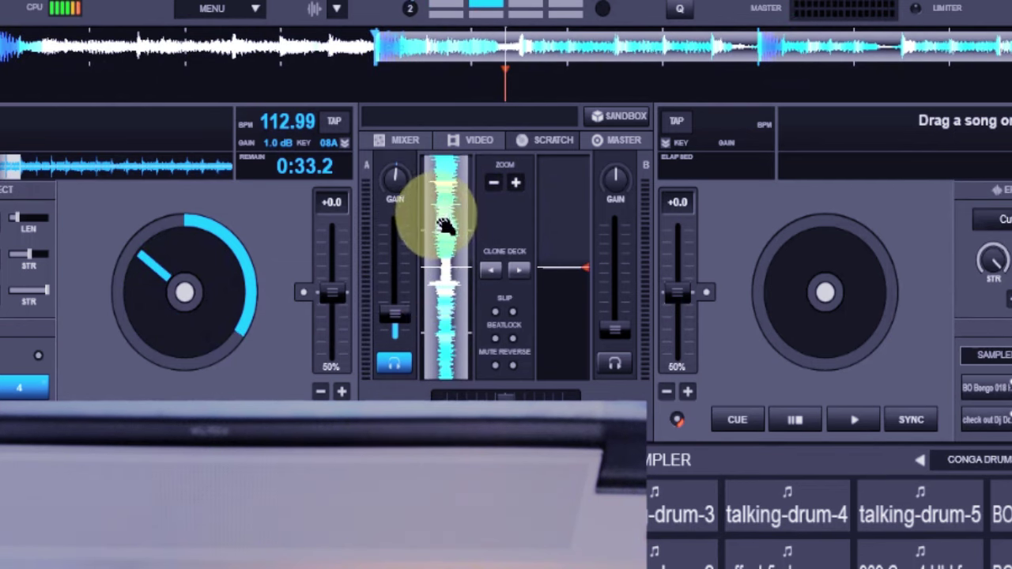
pyautogui.moveTo(449, 271); pyautogui.dragTo(454, 239)
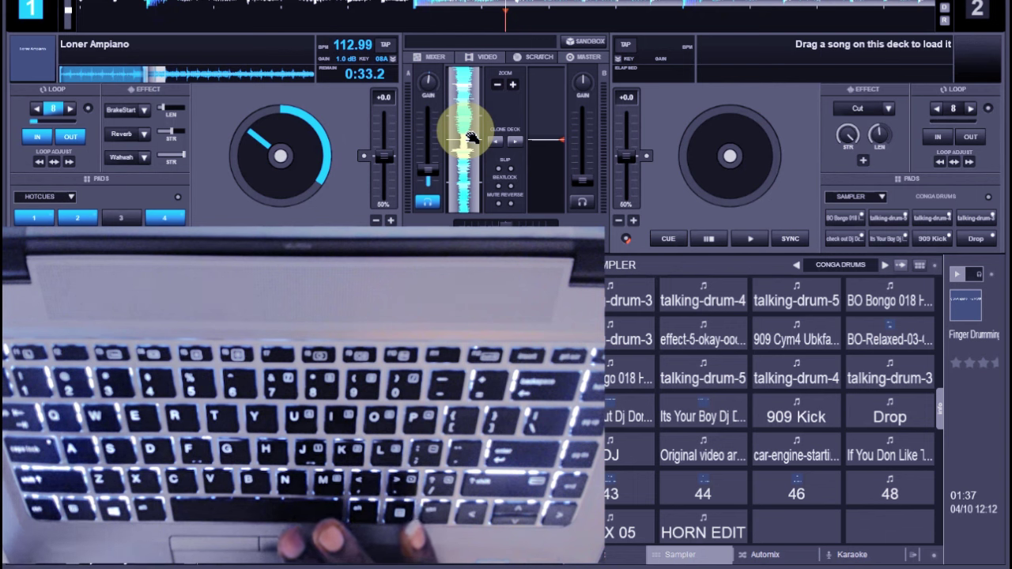
# Step: Move Loner Ampiano back to its opening section and play that 8-beat loop at reduced volume
pyautogui.press('h')
pyautogui.press('h')
pyautogui.press('j')
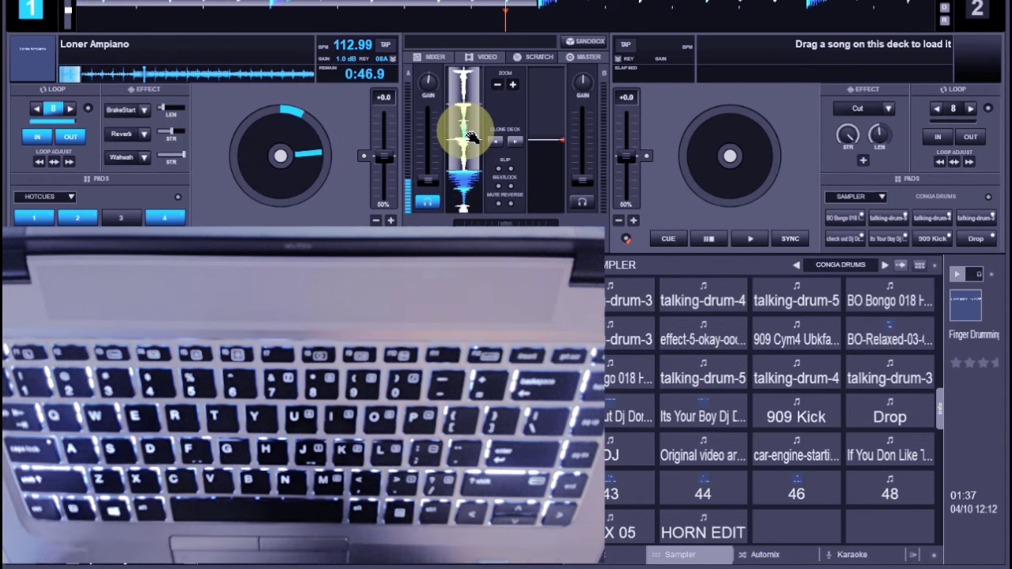
pyautogui.press('1')
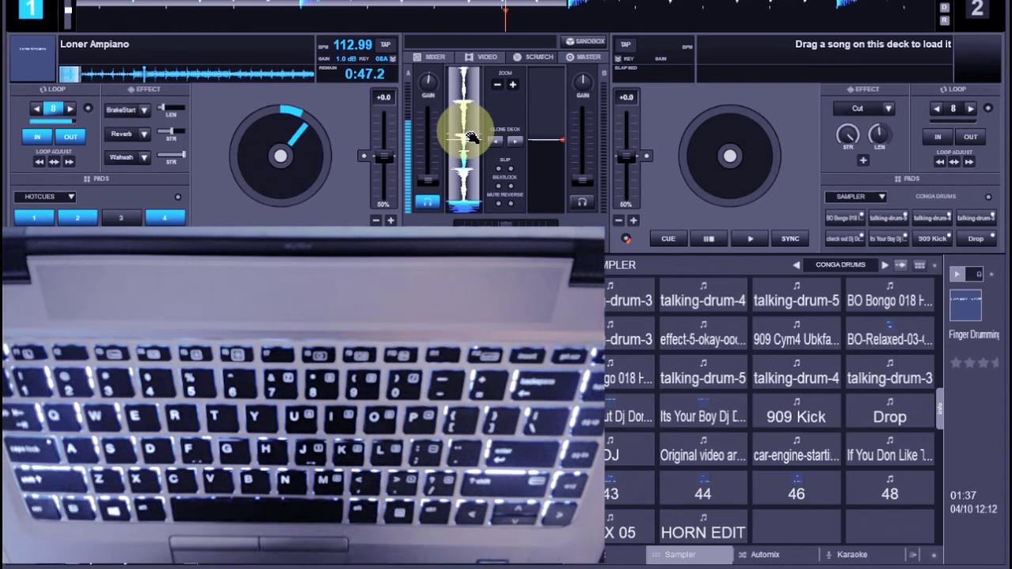
pyautogui.press('1')
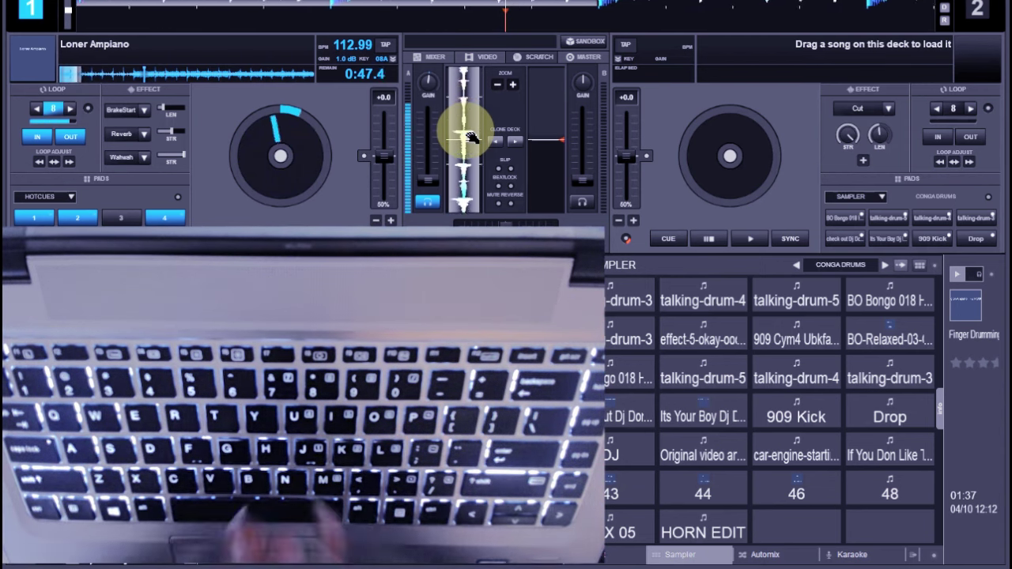
pyautogui.press('1')
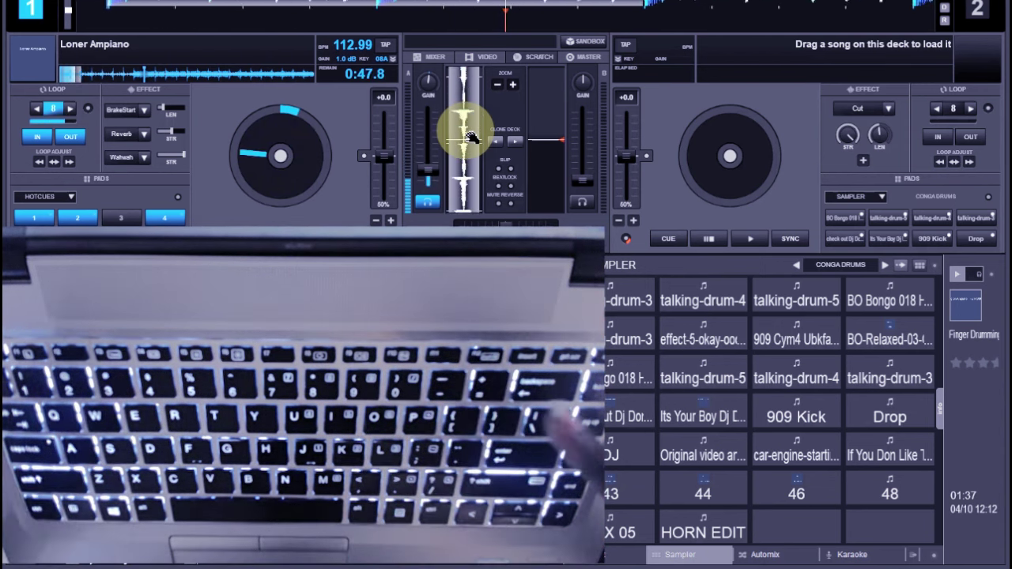
pyautogui.press('1')
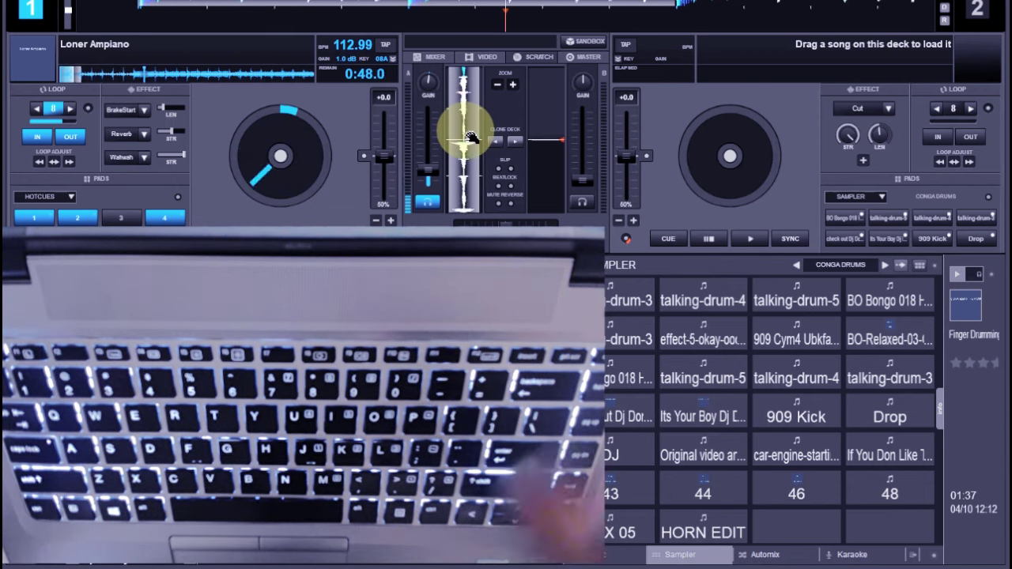
pyautogui.press('1')
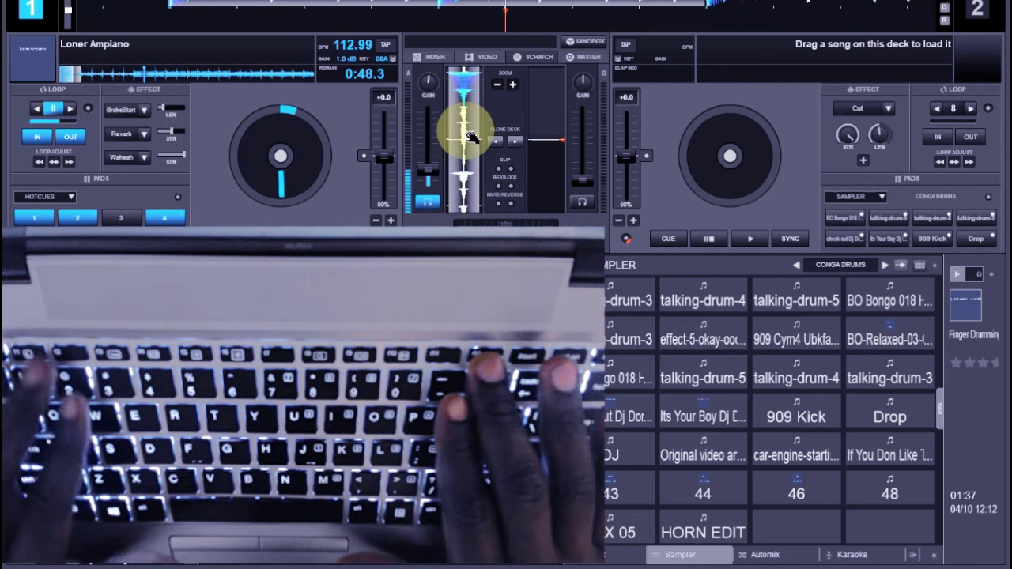
# Step: Play drum sample hits in time with the opening Loner Ampiano loop on deck 1
pyautogui.press('=')
pyautogui.press('-')
pyautogui.press('-')
pyautogui.press('-')
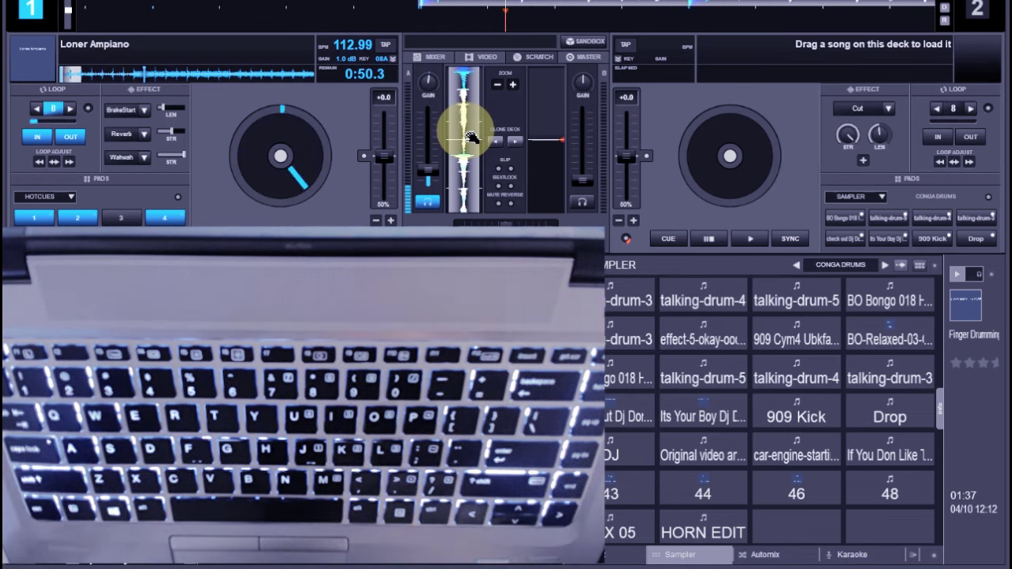
pyautogui.press('3')
pyautogui.press('0')
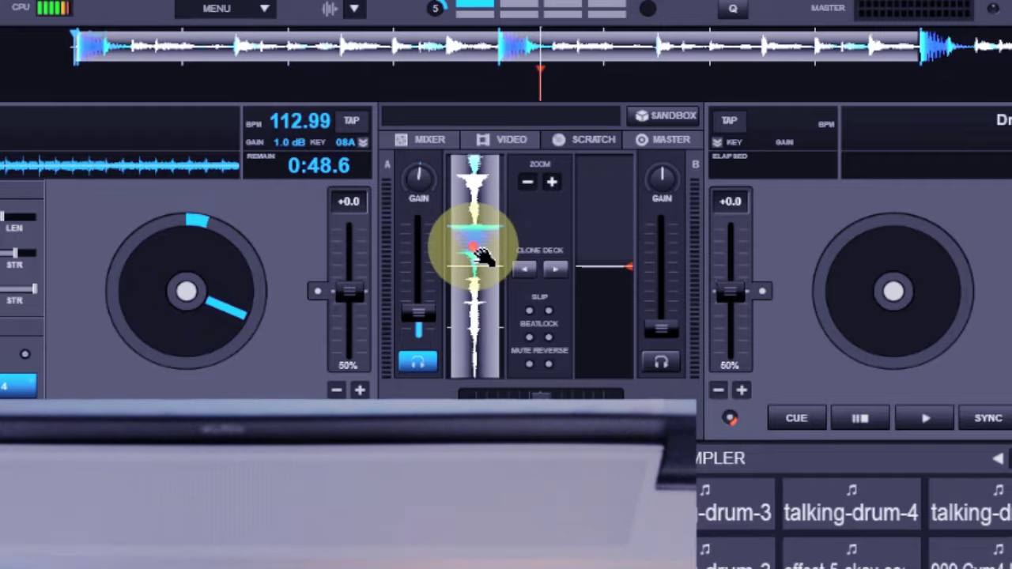
# Step: Scrub deck 1's paused waveform back and forth around the strong beat in the middle of the loop
pyautogui.moveTo(474, 246); pyautogui.dragTo(484, 287)
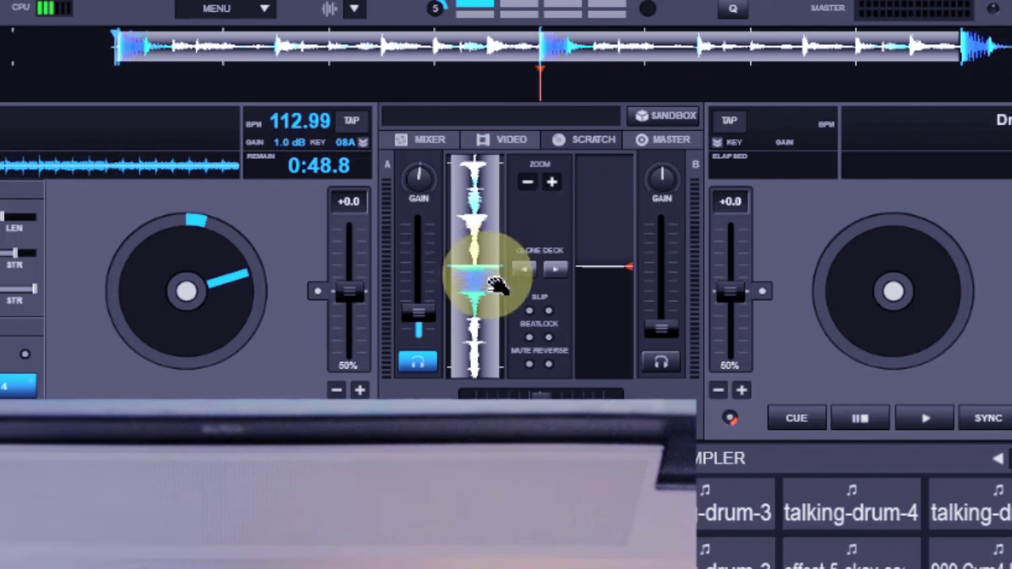
pyautogui.moveTo(480, 291); pyautogui.dragTo(483, 335)
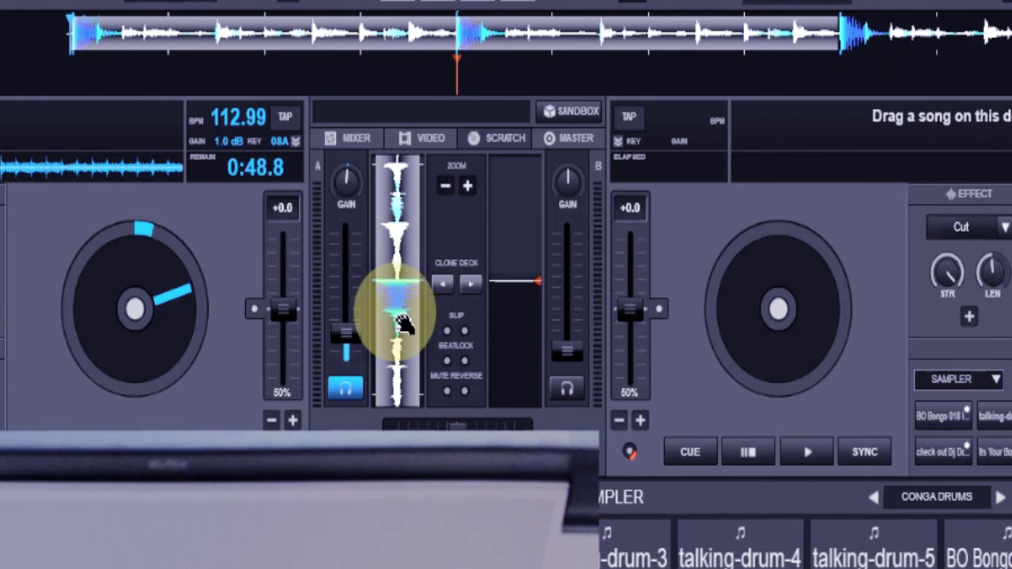
pyautogui.moveTo(404, 324); pyautogui.dragTo(405, 297)
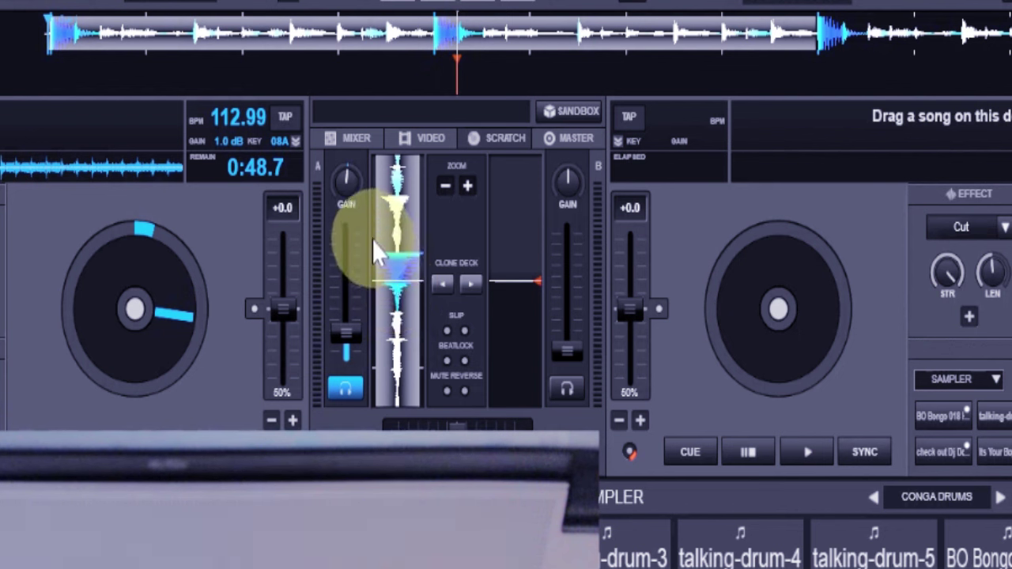
pyautogui.moveTo(392, 235); pyautogui.dragTo(404, 259)
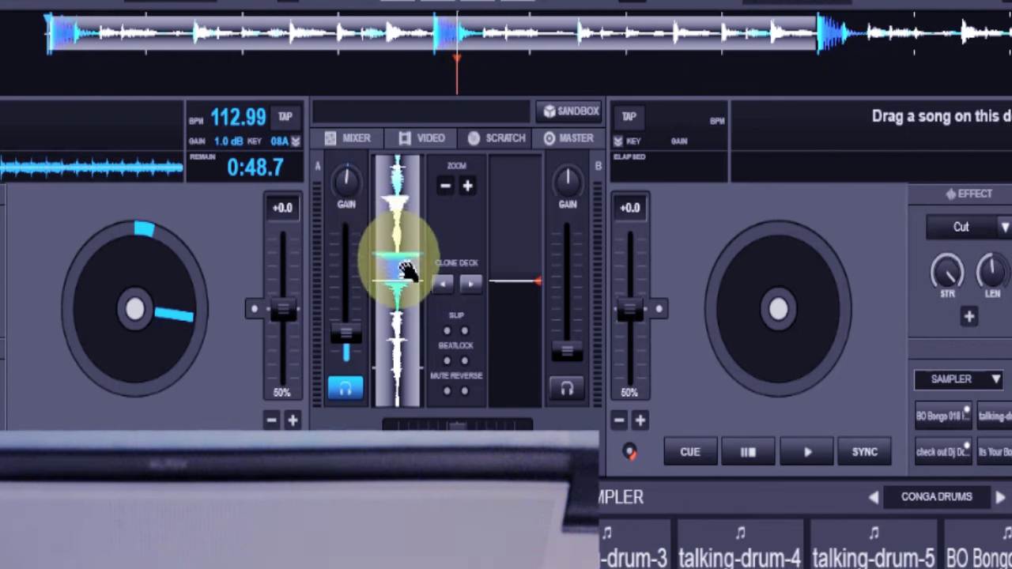
pyautogui.moveTo(407, 270); pyautogui.dragTo(402, 241)
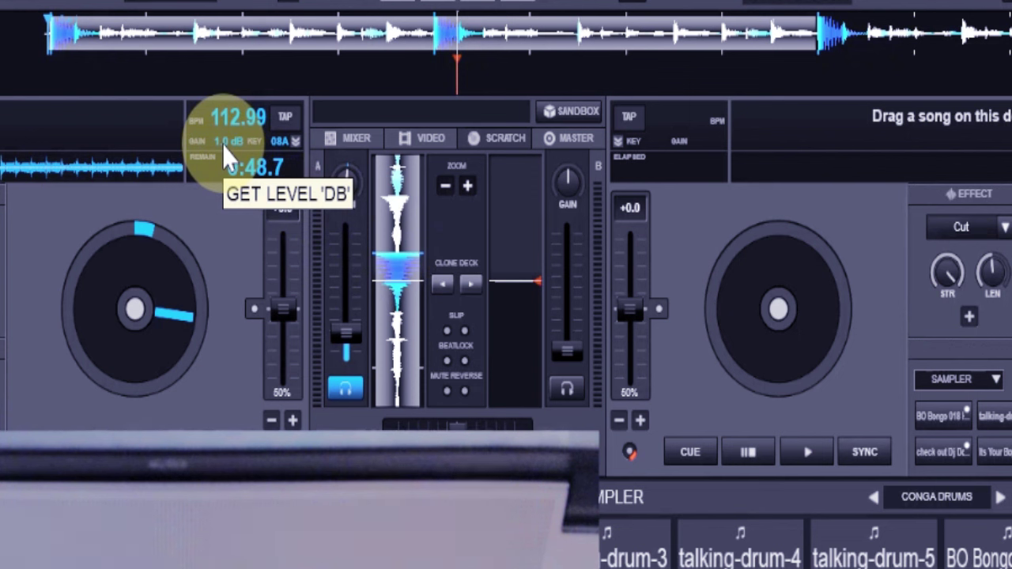
# Step: Raise deck 1's volume level to 90% and bring it back down to a low level
pyautogui.moveTo(346, 332); pyautogui.dragTo(344, 262)
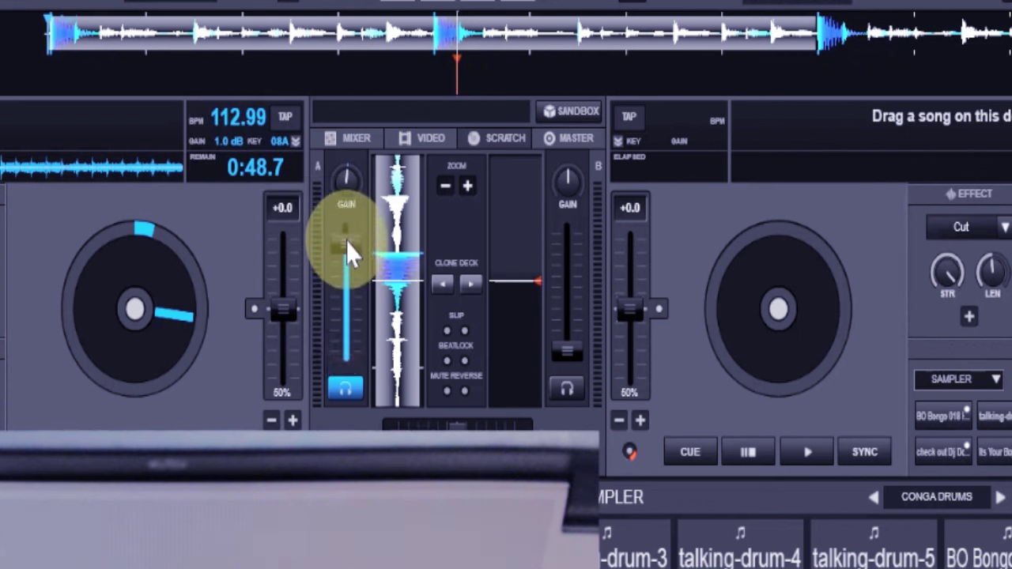
pyautogui.moveTo(346, 241)
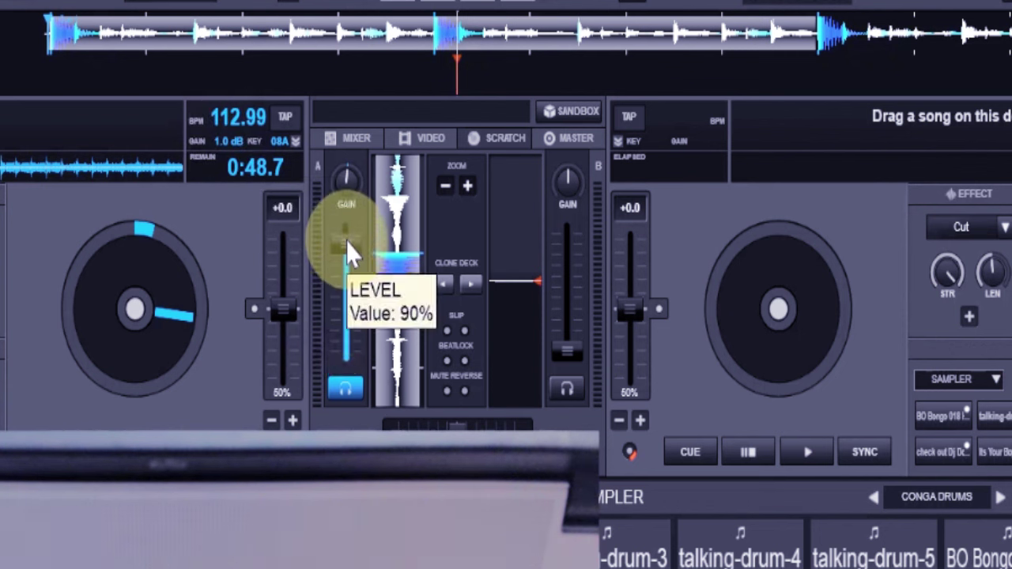
pyautogui.scroll(2, 352, 251)
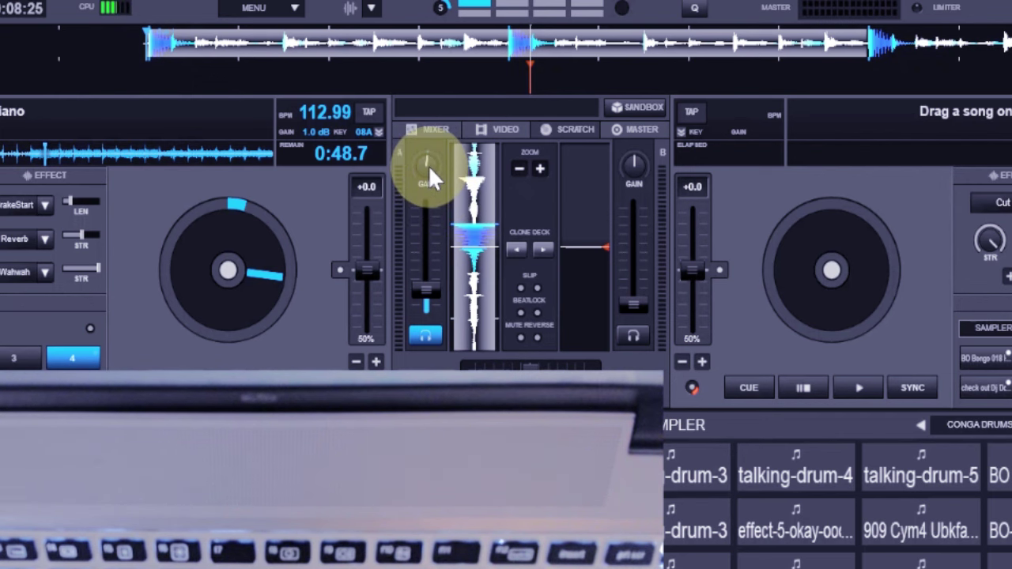
# Step: Raise deck 1's gain to 8.2 dB while the loop plays, and return the track to the loop's start
pyautogui.click(429, 168)
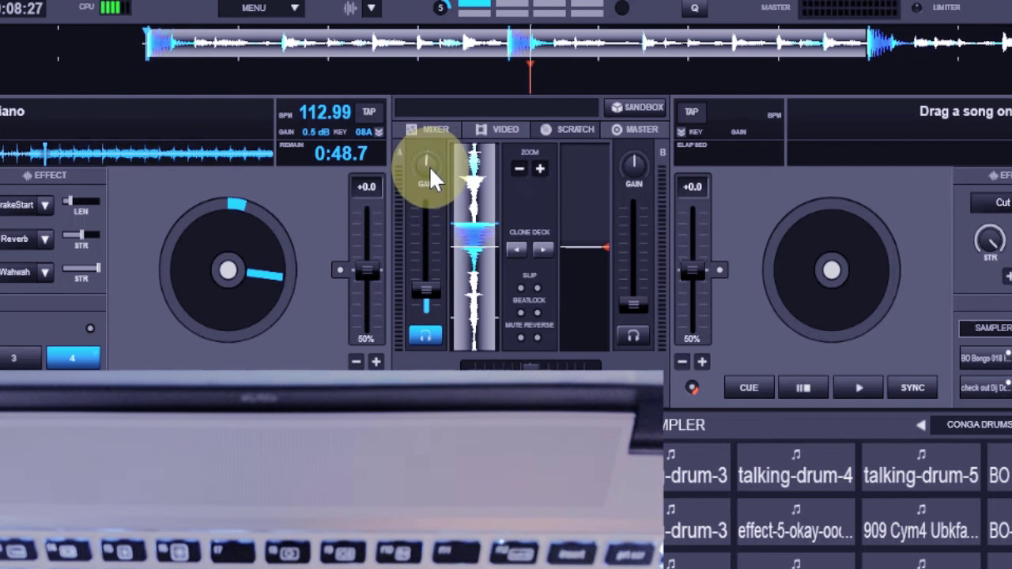
pyautogui.moveTo(429, 166)
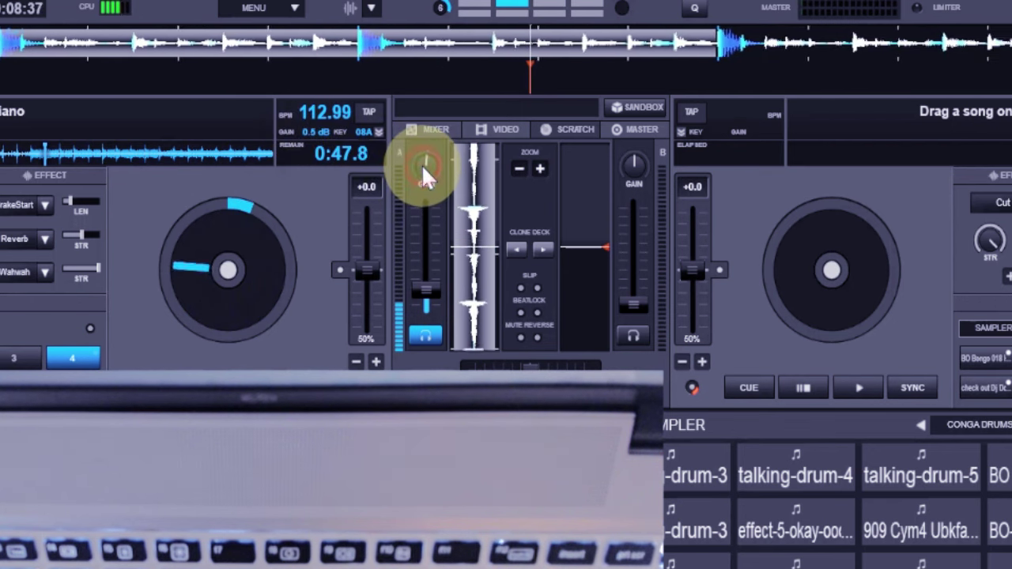
pyautogui.moveTo(422, 164); pyautogui.dragTo(424, 162)
pyautogui.scroll(5, 426, 162)
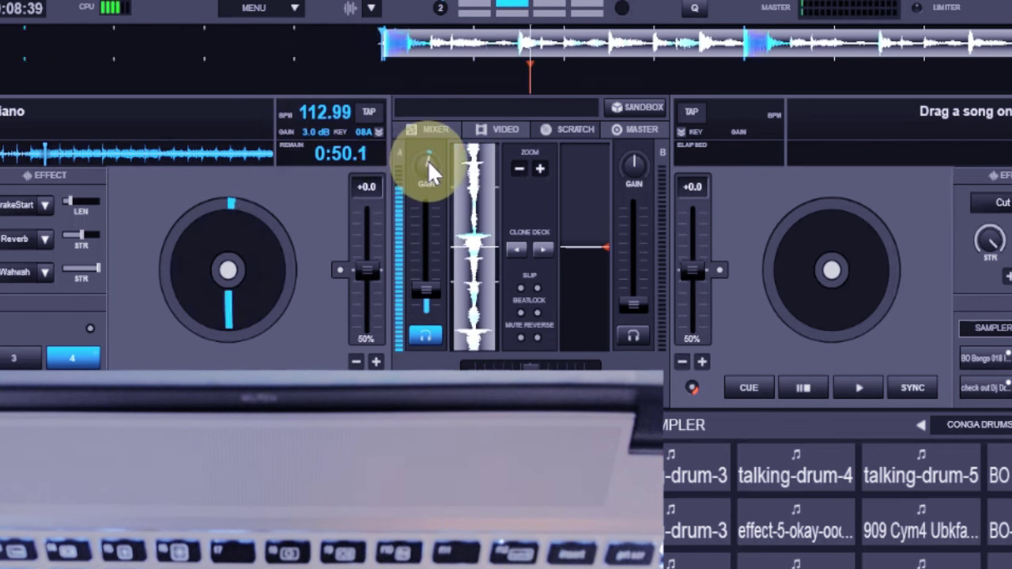
pyautogui.scroll(4, 436, 158)
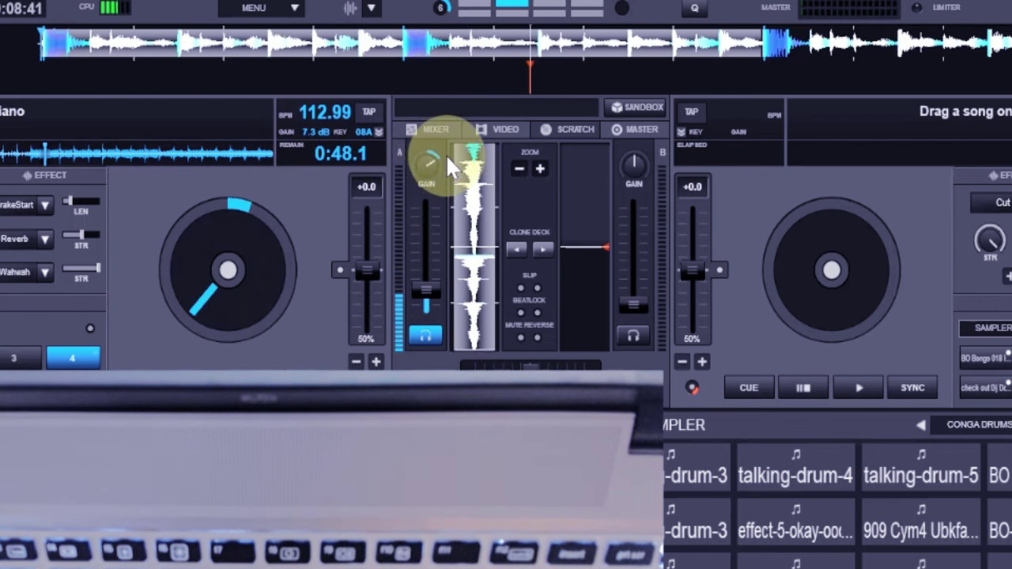
pyautogui.scroll(1, 453, 159)
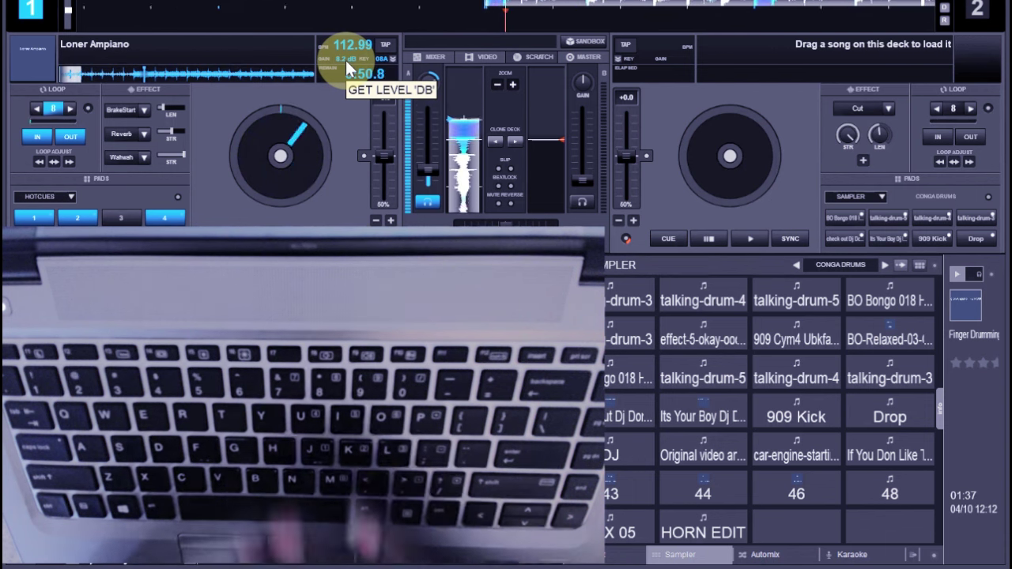
pyautogui.press('c')
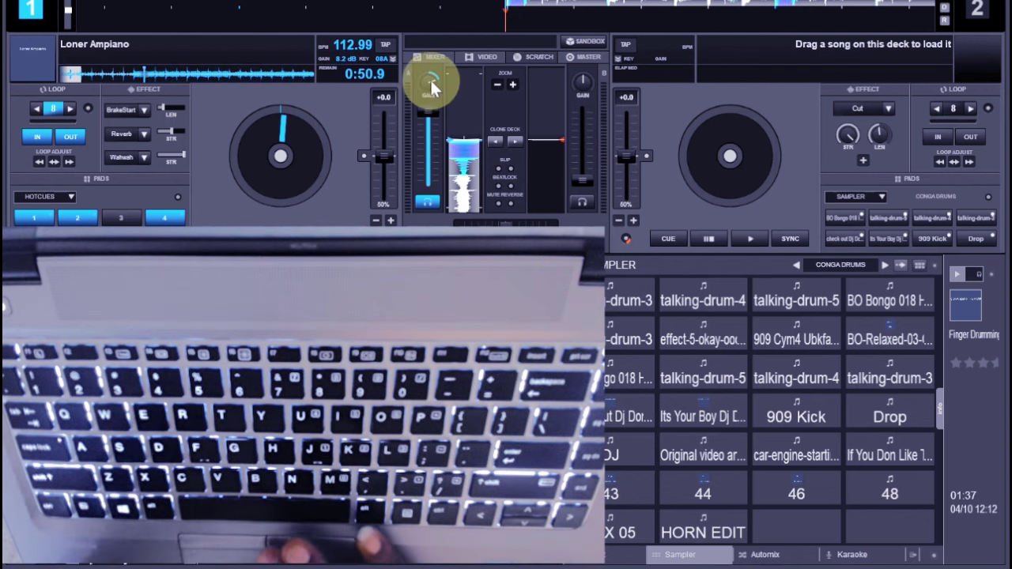
# Step: Turn deck 1's gain well down to thin the waveform, and set the gain to 1.3 dB
pyautogui.moveTo(417, 76); pyautogui.dragTo(402, 77)
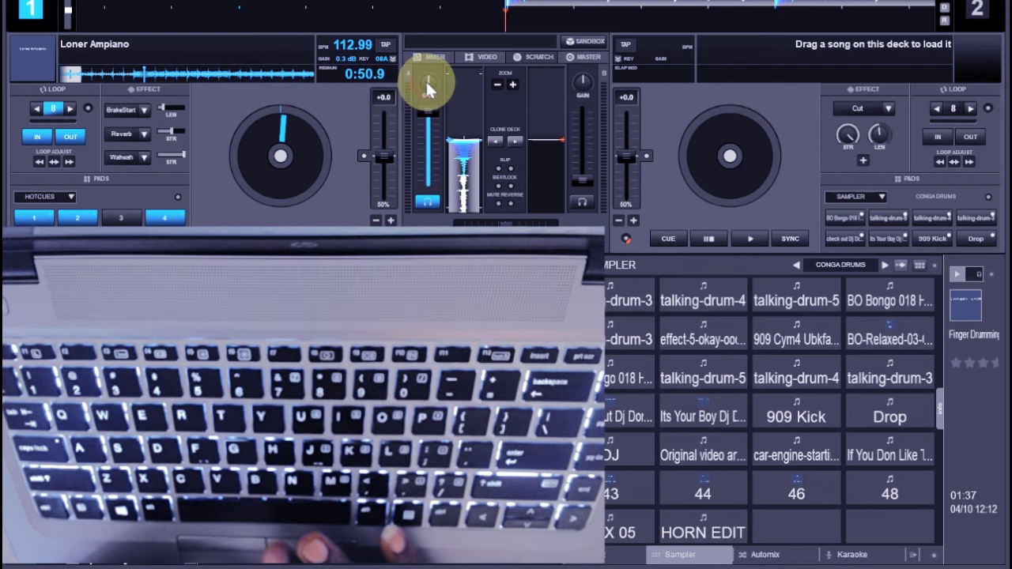
pyautogui.moveTo(426, 79); pyautogui.dragTo(473, 105)
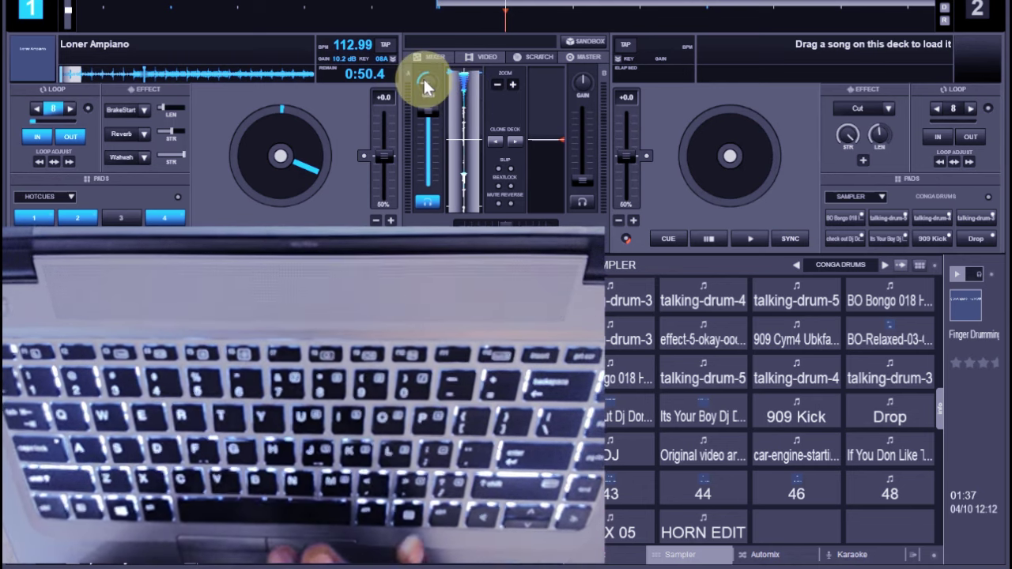
pyautogui.moveTo(426, 82); pyautogui.dragTo(453, 65)
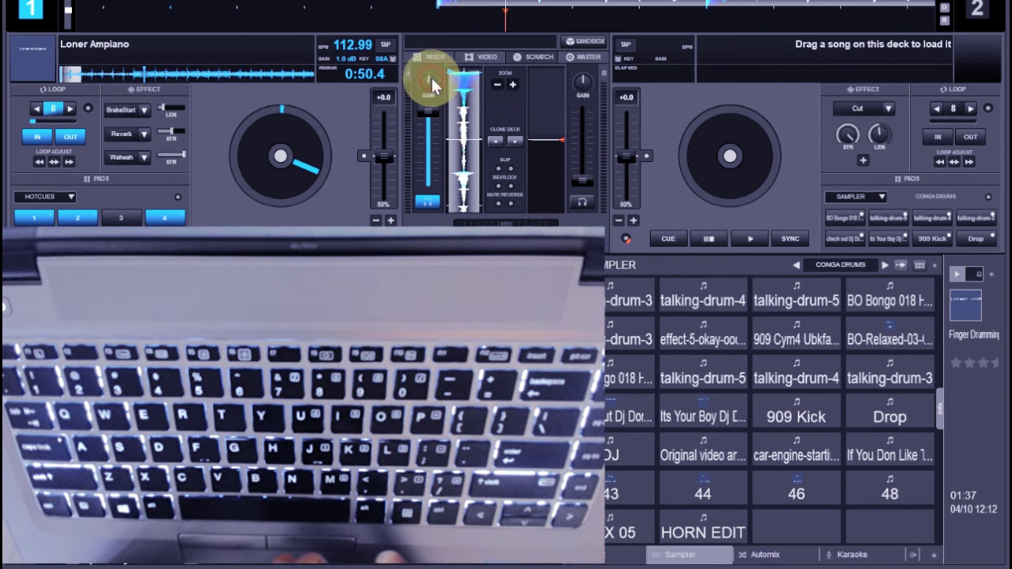
pyautogui.moveTo(458, 56); pyautogui.dragTo(433, 77)
pyautogui.moveTo(431, 83)
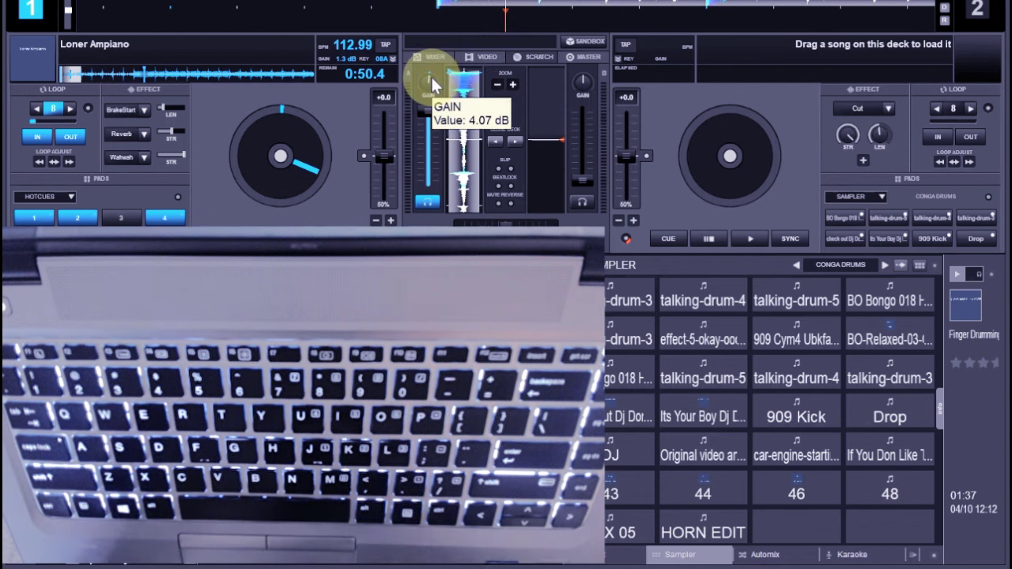